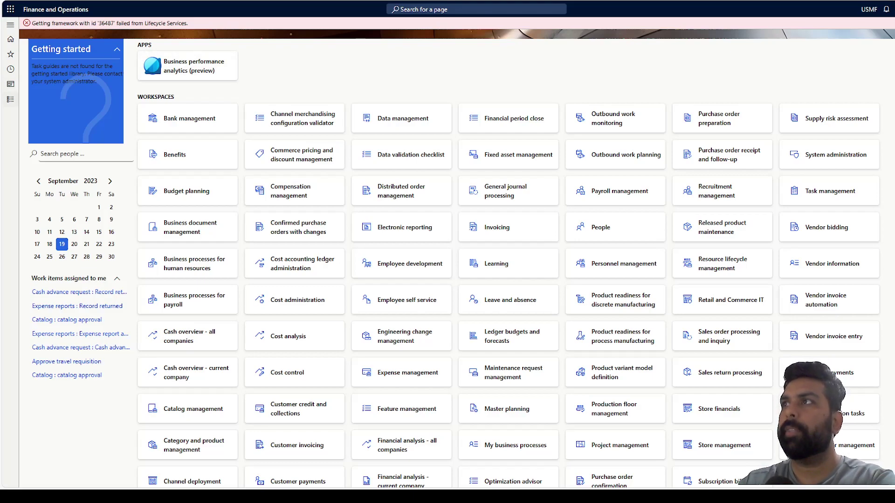
Open the Business document management workspace in Organization administration and start a new document
{"action": "left_click", "coordinate": [10, 100]}
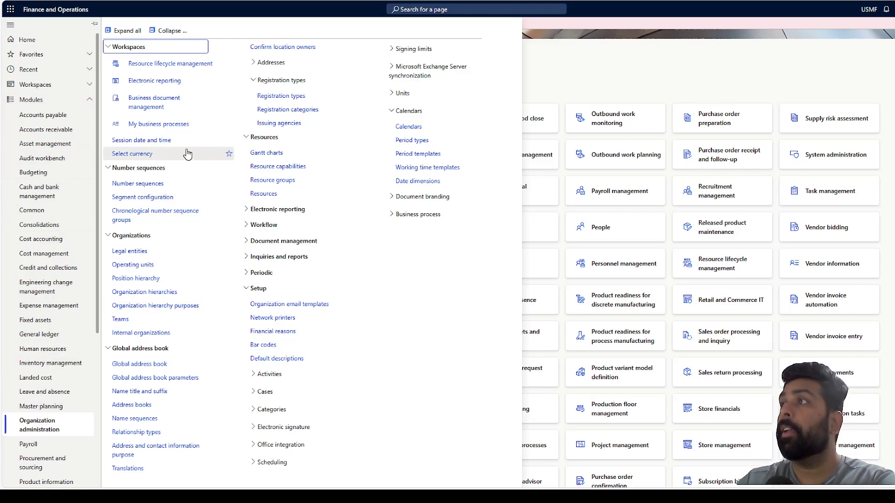
{"action": "left_click", "coordinate": [161, 110]}
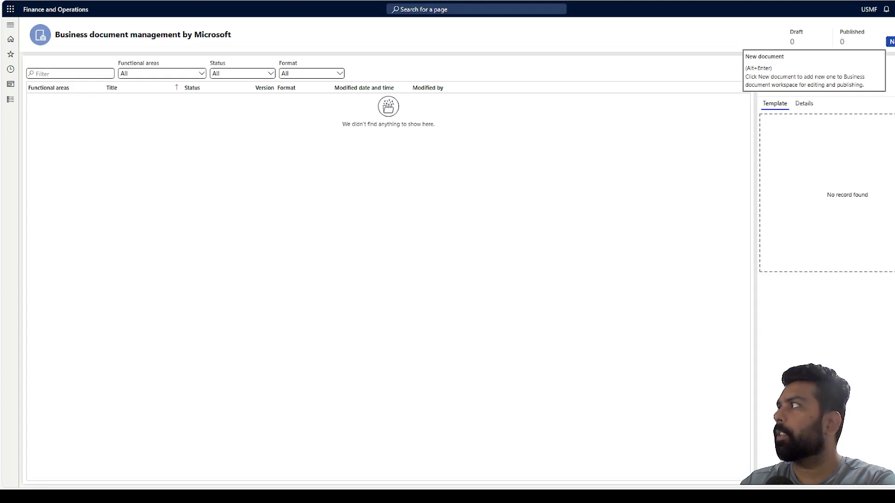
{"action": "left_click", "coordinate": [890, 42]}
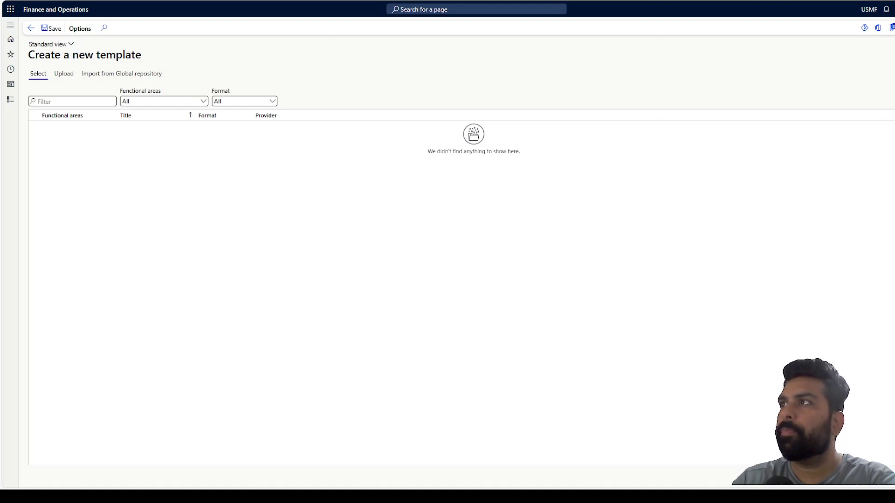
Choose to import the new template from the Global repository and authorize the connection to Regulatory Configuration Service
{"action": "left_click", "coordinate": [62, 76]}
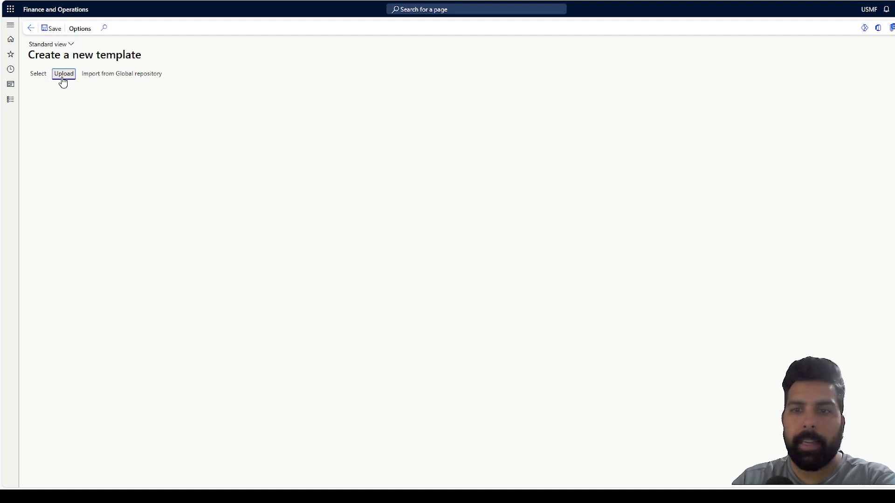
{"action": "left_click", "coordinate": [99, 80]}
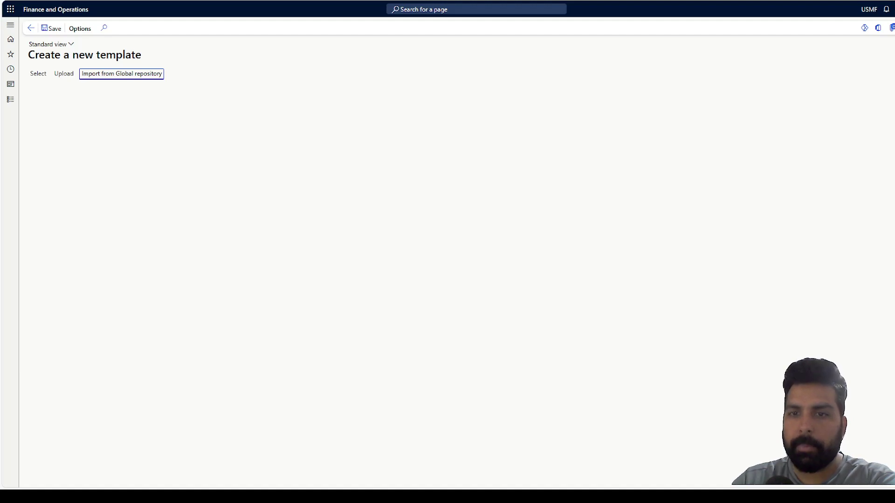
{"action": "key", "text": "Return"}
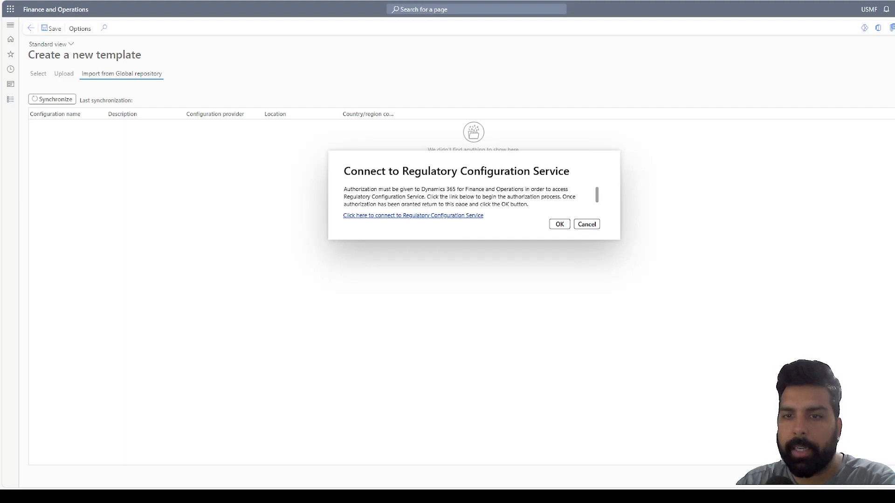
{"action": "left_click", "coordinate": [416, 217]}
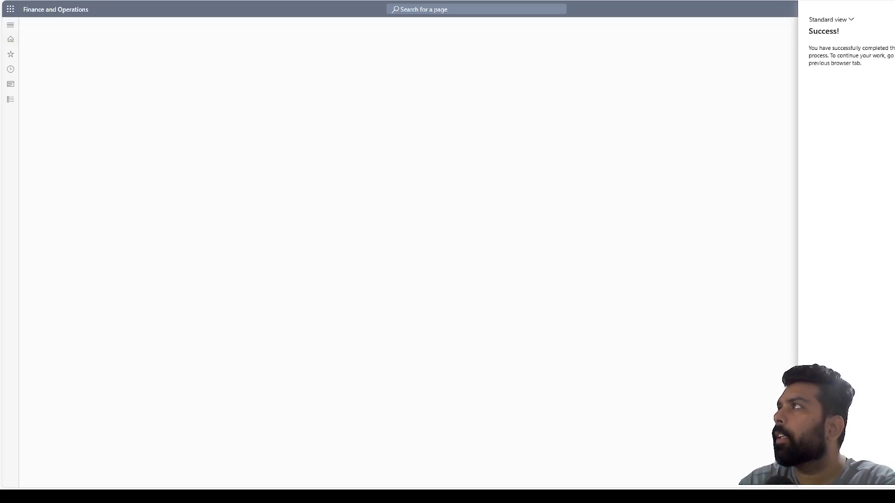
{"action": "key", "text": "ctrl+w"}
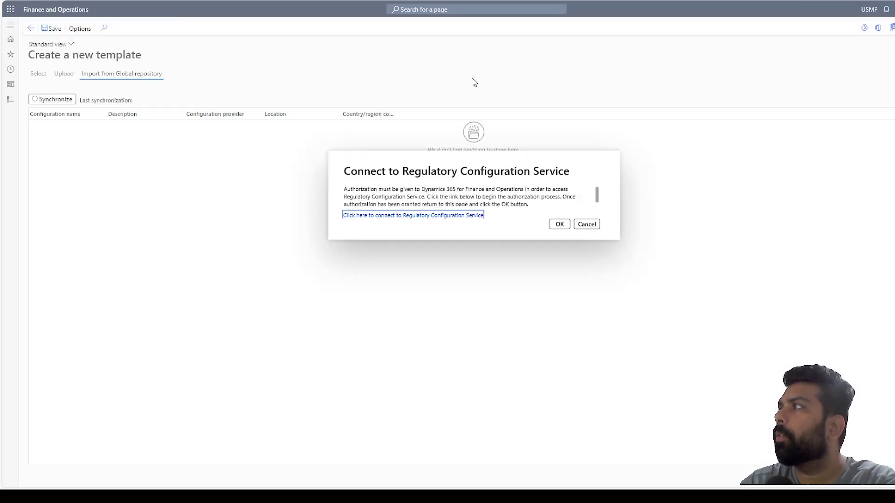
{"action": "left_click", "coordinate": [559, 224]}
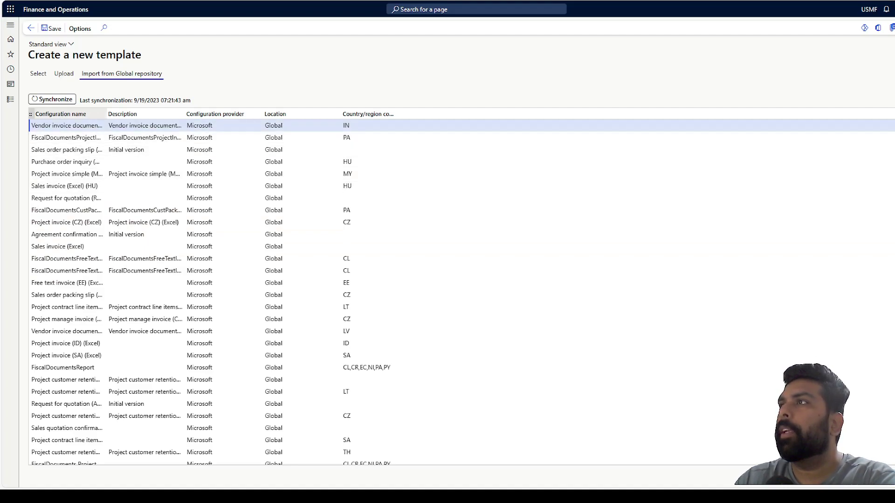
Widen the configuration name column and filter the repository list by name to the purchase configurations
{"action": "left_click", "coordinate": [217, 117]}
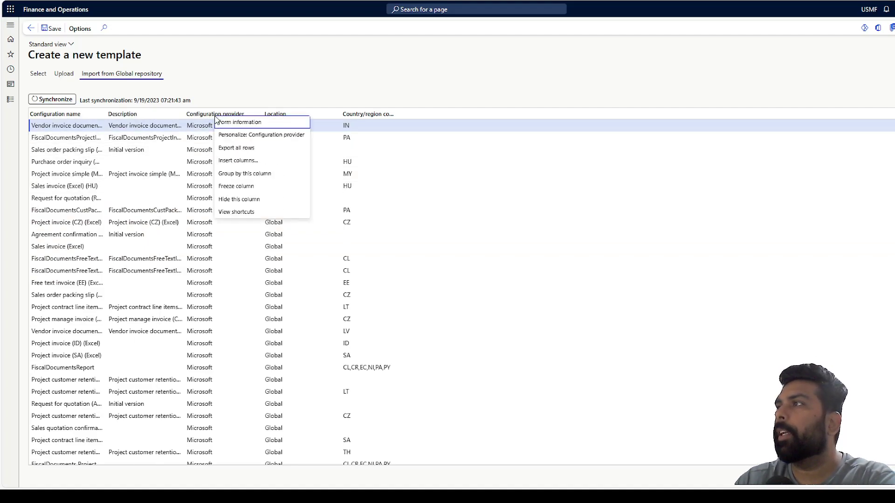
{"action": "left_click", "coordinate": [215, 76]}
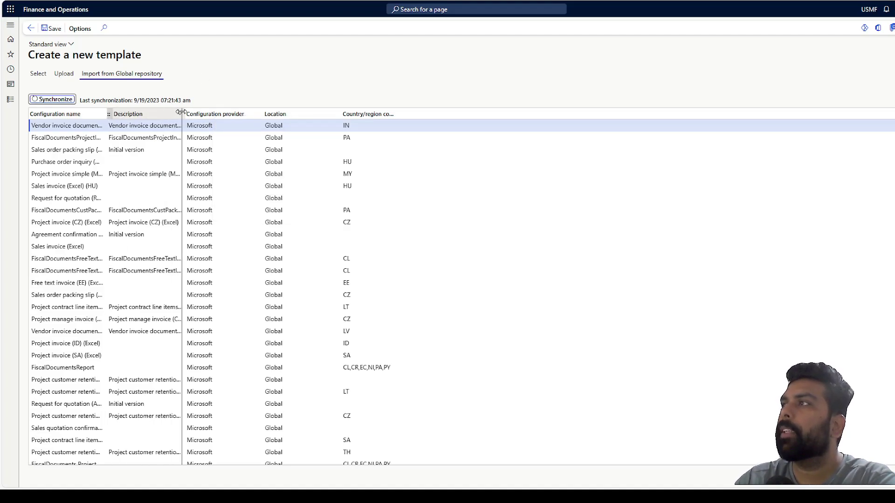
{"action": "left_click_drag", "start_coordinate": [195, 113], "coordinate": [191, 114]}
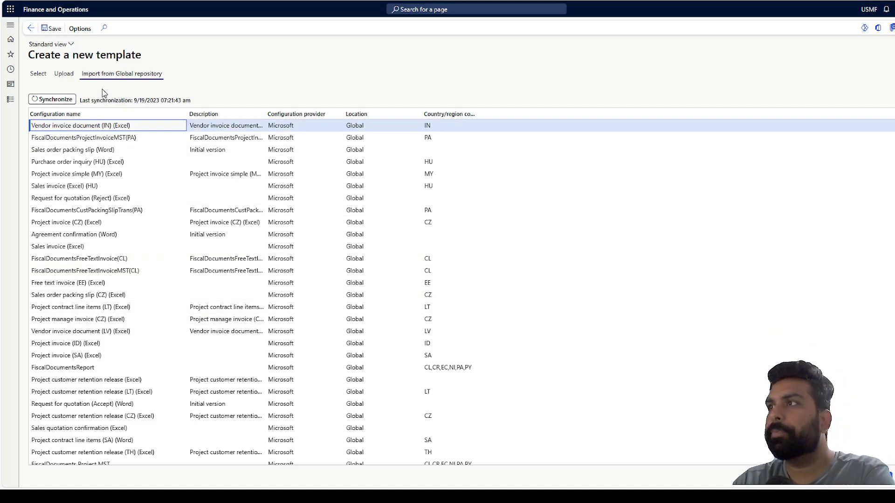
{"action": "left_click", "coordinate": [119, 117]}
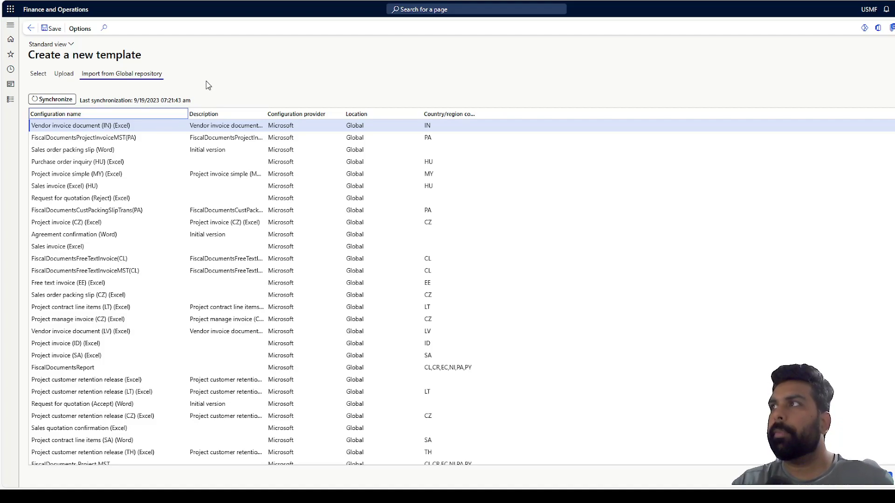
{"action": "left_click", "coordinate": [156, 115]}
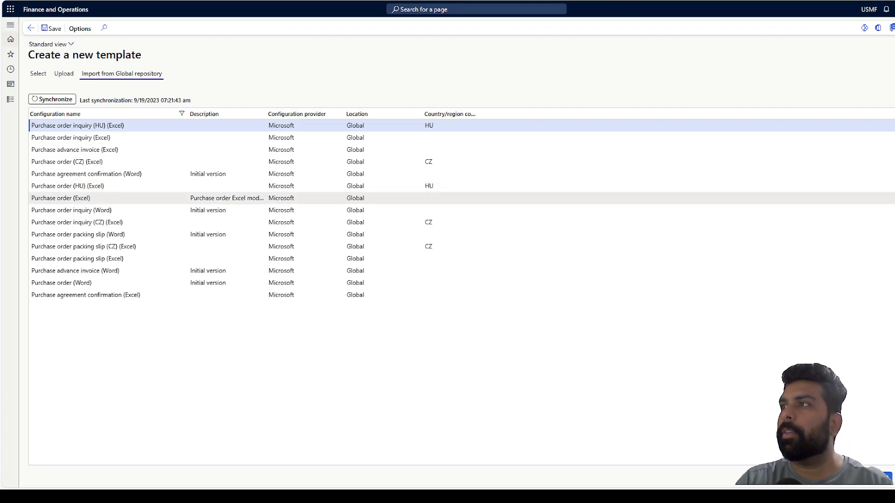
Import the latest Purchase order (Excel) configuration and create a template version named PO_New with a comment describing a new PO format
{"action": "left_click", "coordinate": [144, 198]}
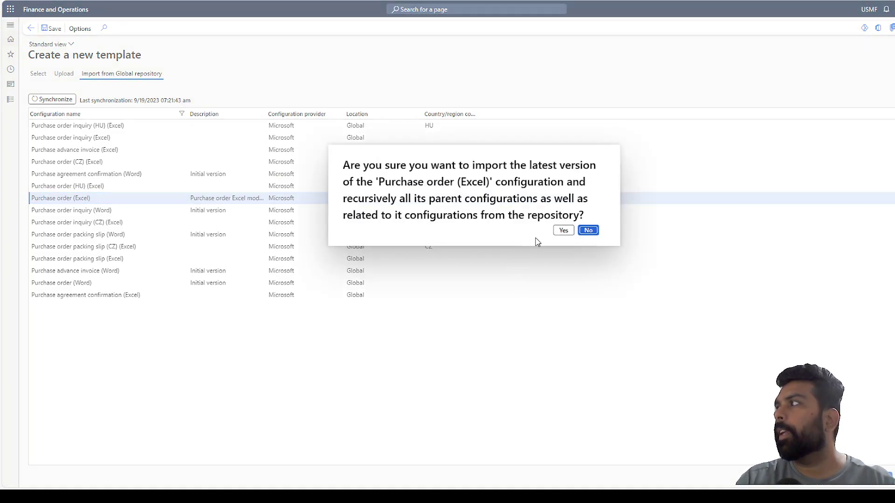
{"action": "left_click", "coordinate": [563, 231]}
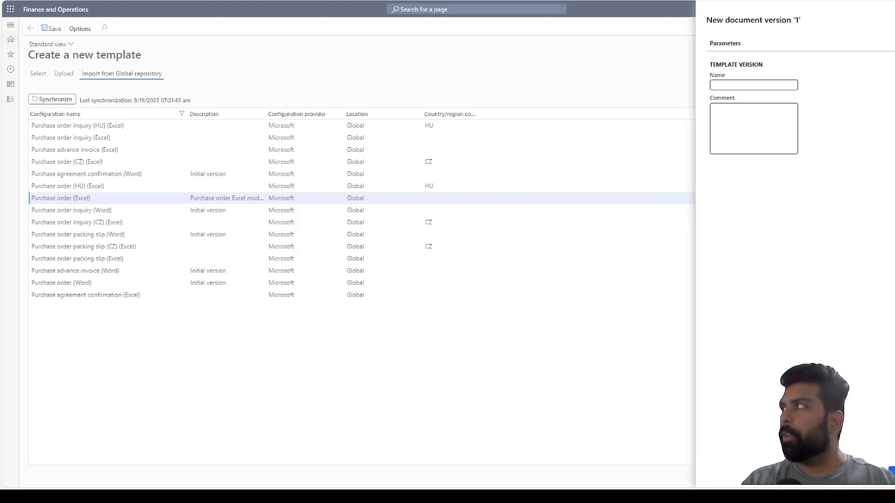
{"action": "left_click", "coordinate": [757, 86]}
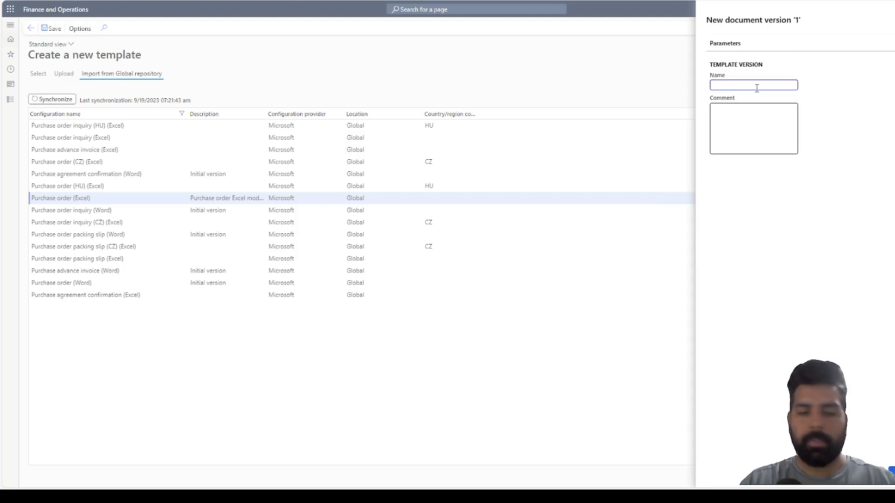
{"action": "type", "text": "PO_New"}
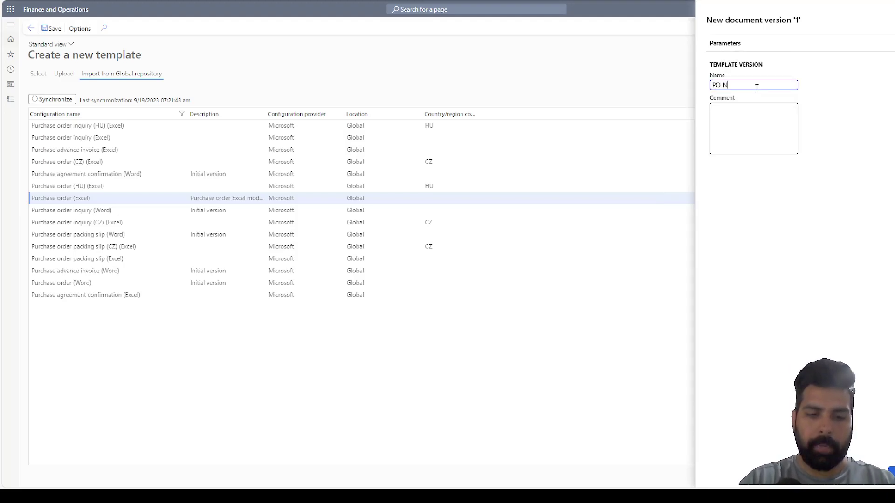
{"action": "left_click", "coordinate": [761, 122]}
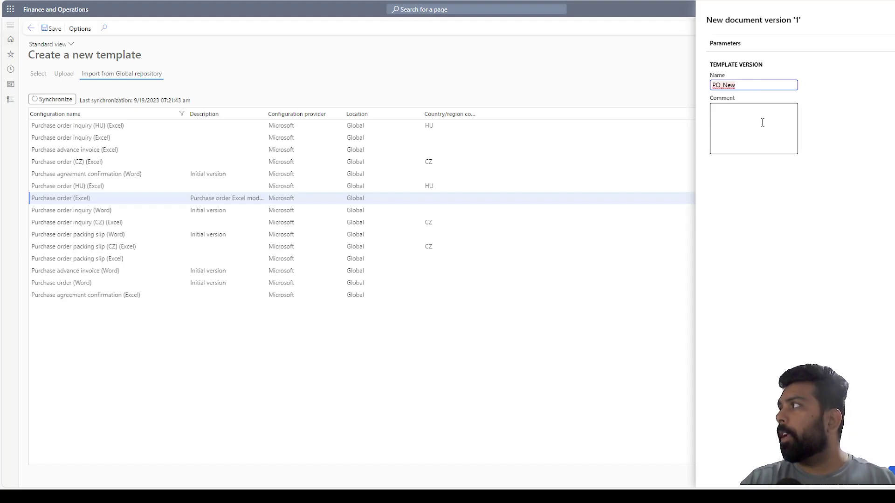
{"action": "type", "text": "Ne"}
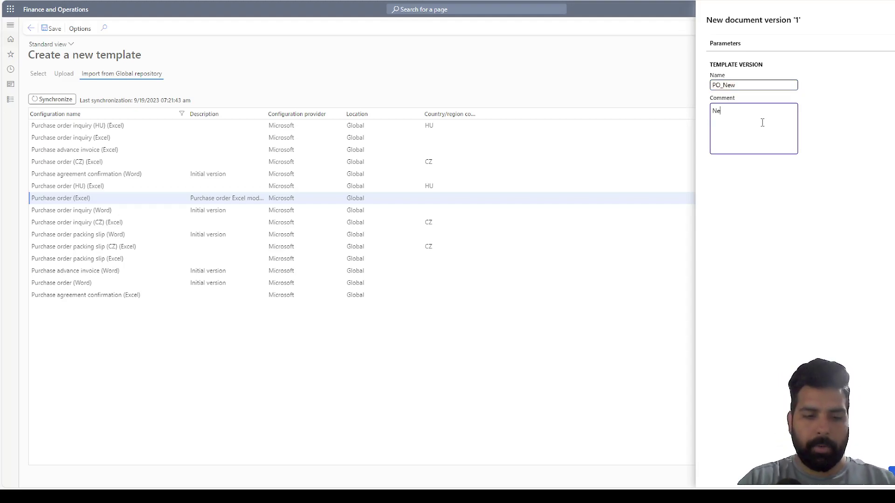
{"action": "type", "text": "w PO forma"}
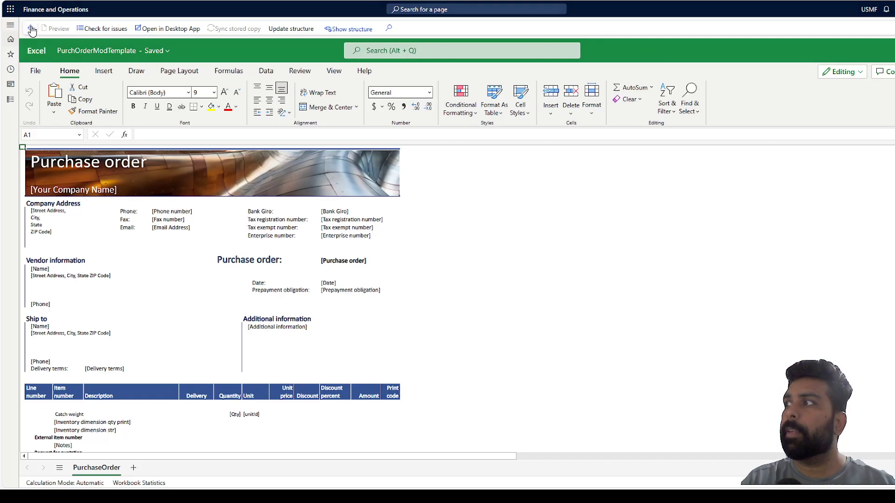
Return to the document workspace and publish the active version of the Purchase order (Excel) template
{"action": "left_click", "coordinate": [31, 29]}
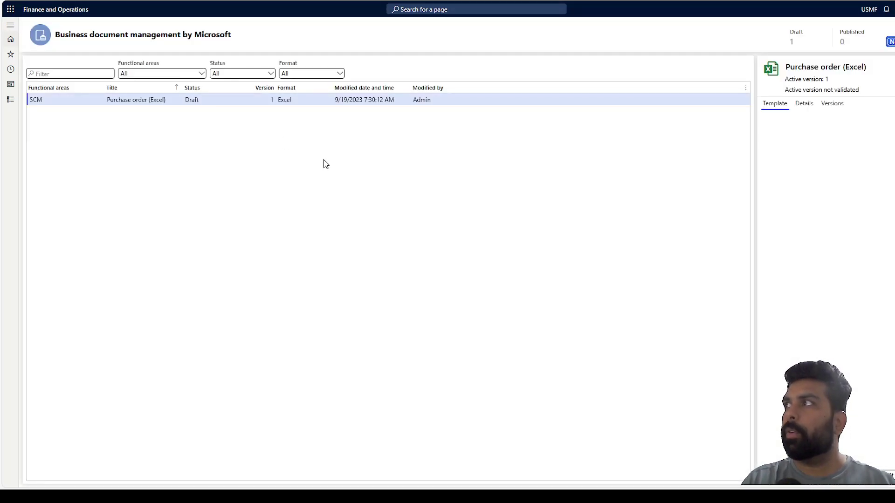
{"action": "left_click", "coordinate": [525, 103]}
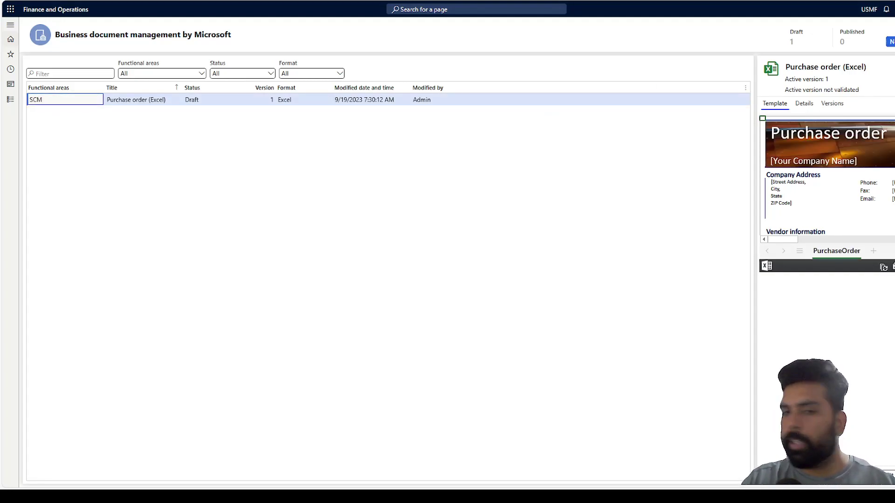
{"action": "key", "text": "alt+Return"}
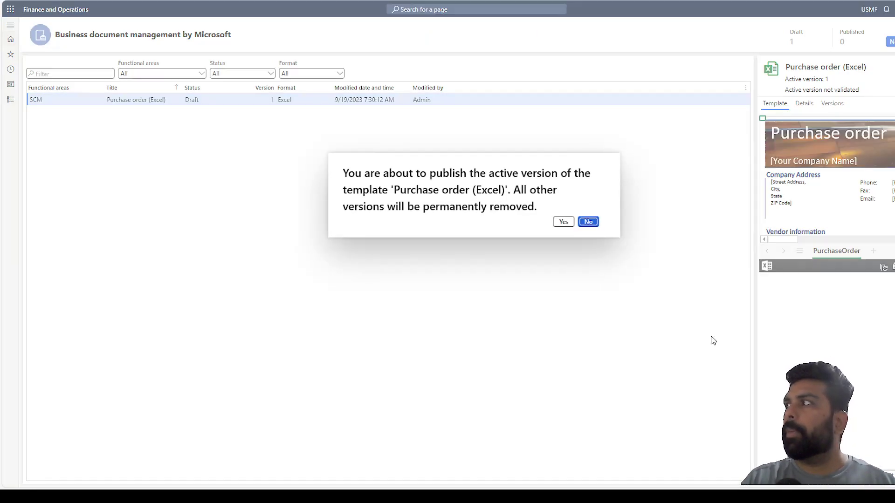
{"action": "left_click", "coordinate": [562, 223]}
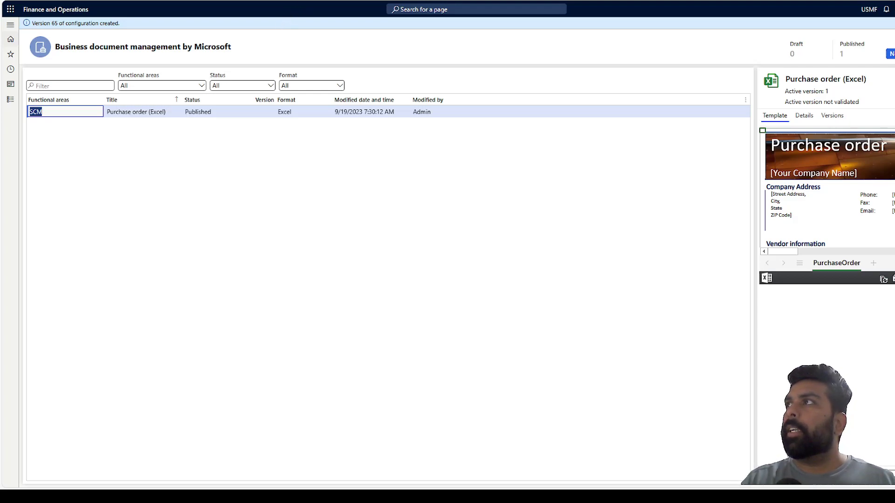
Open Print management from the Form setup page of the Procurement and sourcing module
{"action": "left_click", "coordinate": [14, 101]}
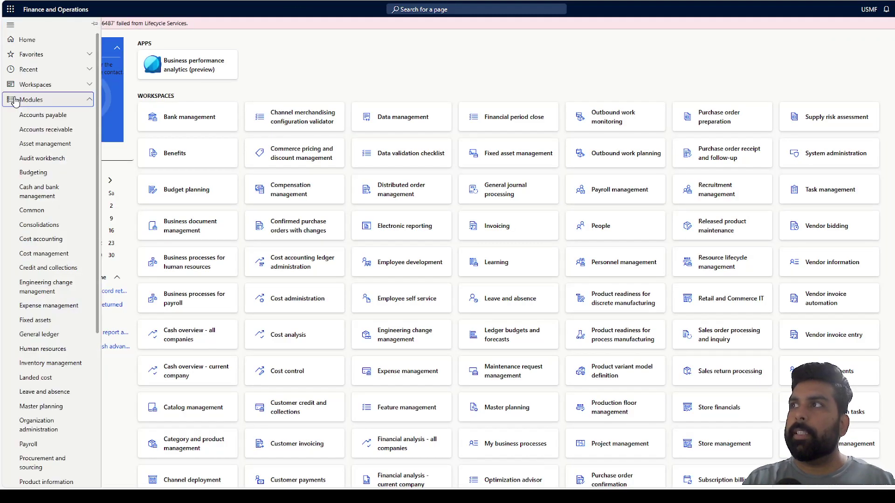
{"action": "left_click", "coordinate": [38, 119]}
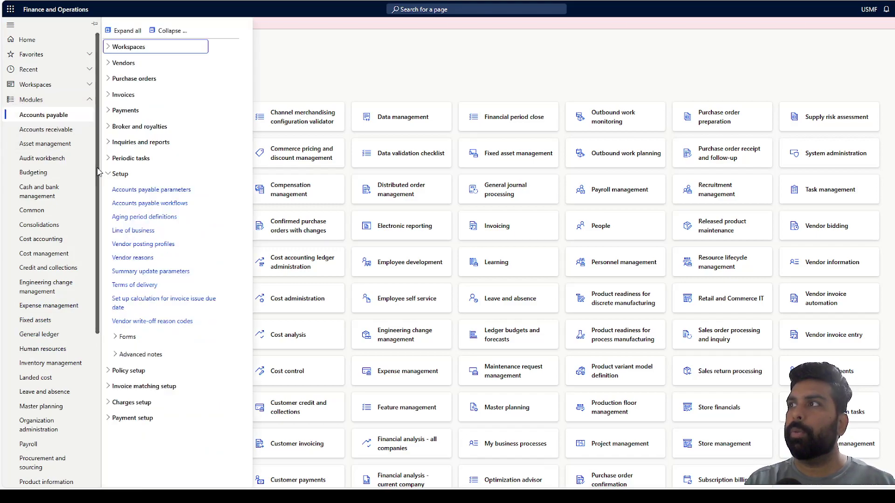
{"action": "scroll", "coordinate": [98, 172], "scroll_direction": "down", "scroll_amount": 3}
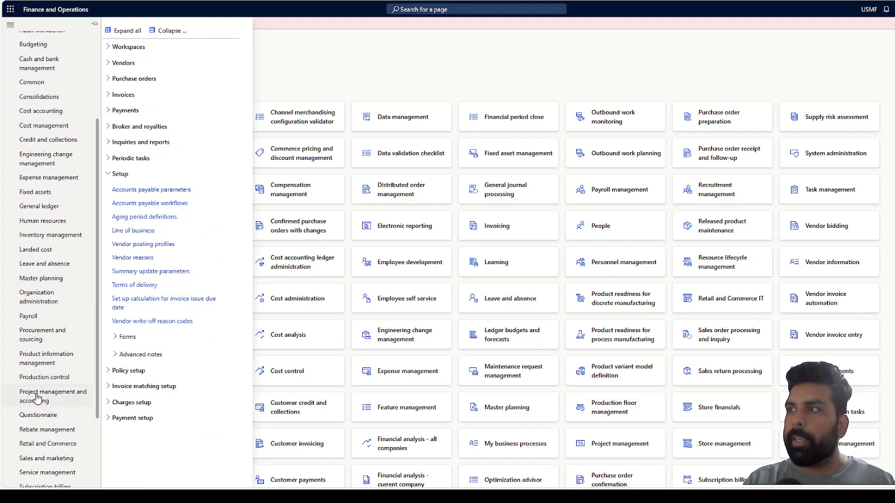
{"action": "left_click", "coordinate": [57, 336]}
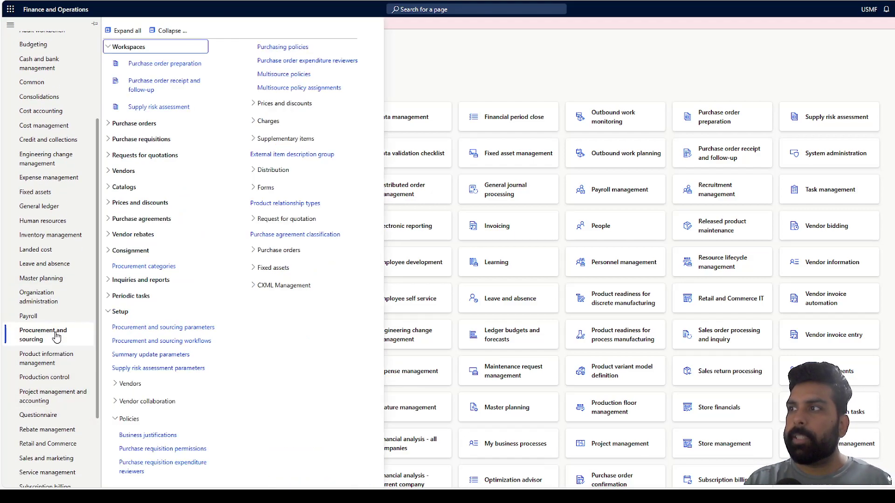
{"action": "left_click", "coordinate": [266, 188]}
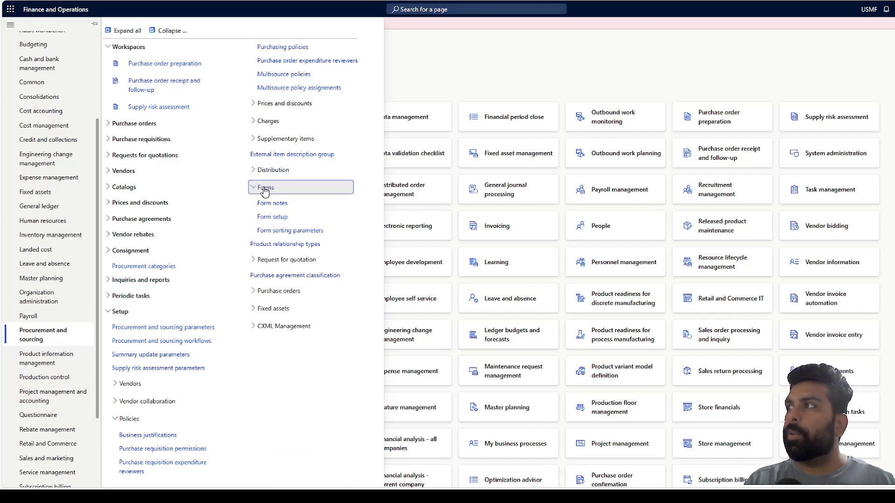
{"action": "left_click", "coordinate": [273, 217]}
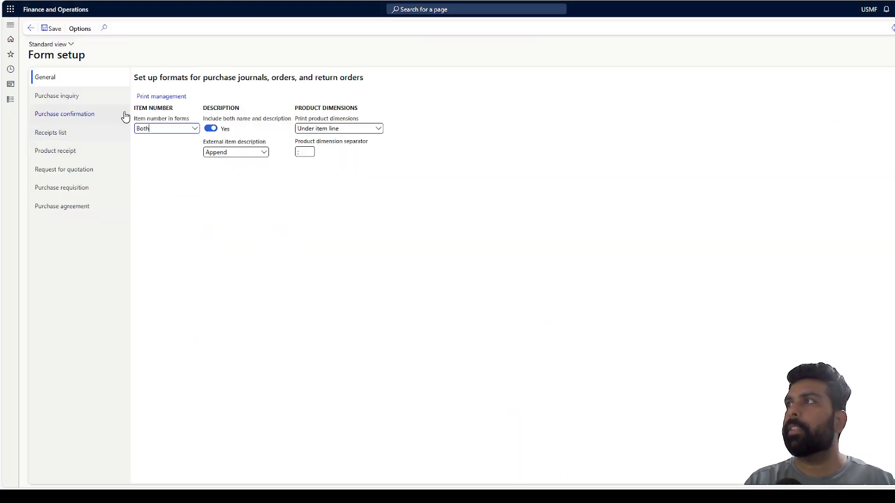
{"action": "left_click", "coordinate": [163, 96]}
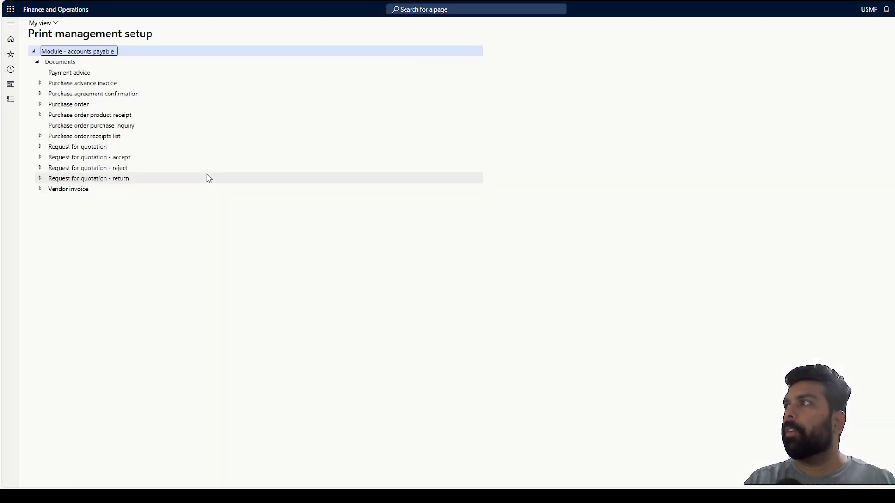
Set the report format of the original Purchase order document to Purchase order (Excel) in the print management setup
{"action": "left_click", "coordinate": [53, 103]}
{"action": "left_click", "coordinate": [40, 104]}
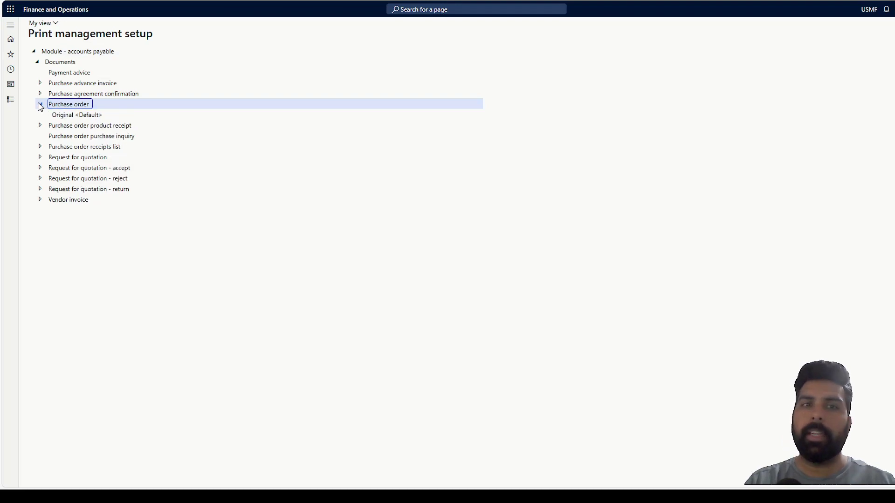
{"action": "left_click", "coordinate": [69, 115]}
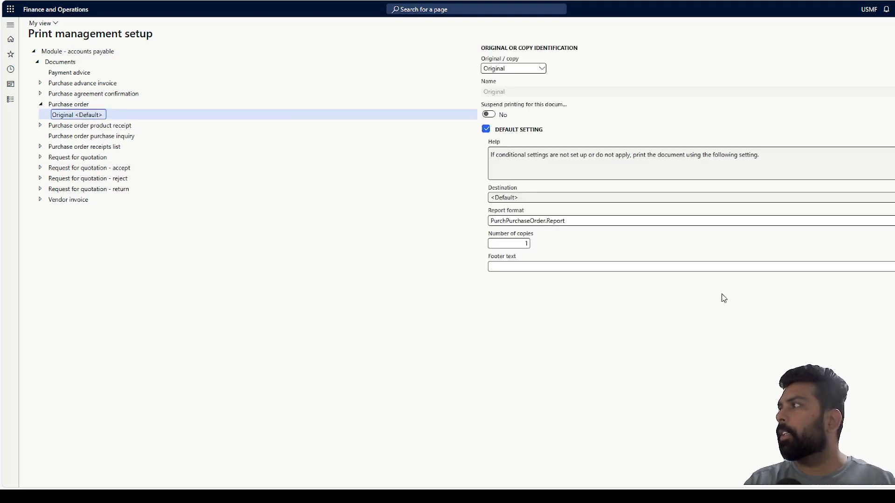
{"action": "left_click", "coordinate": [623, 221]}
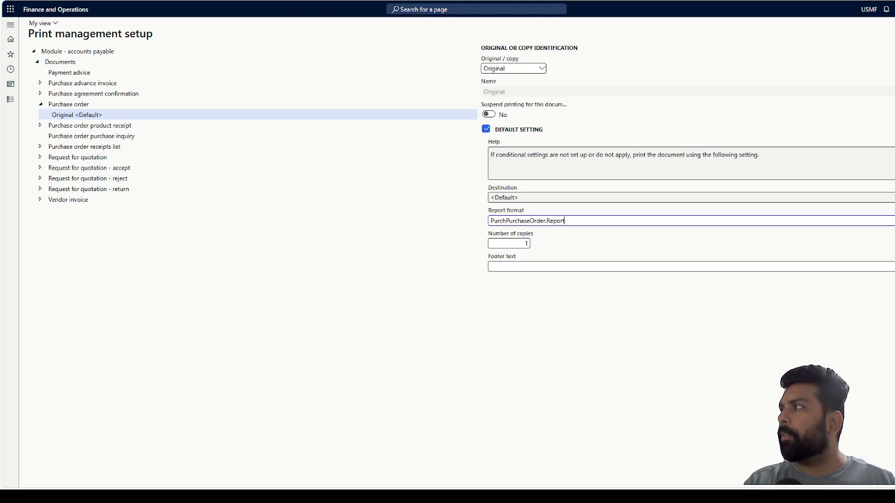
{"action": "key", "text": "alt+Down"}
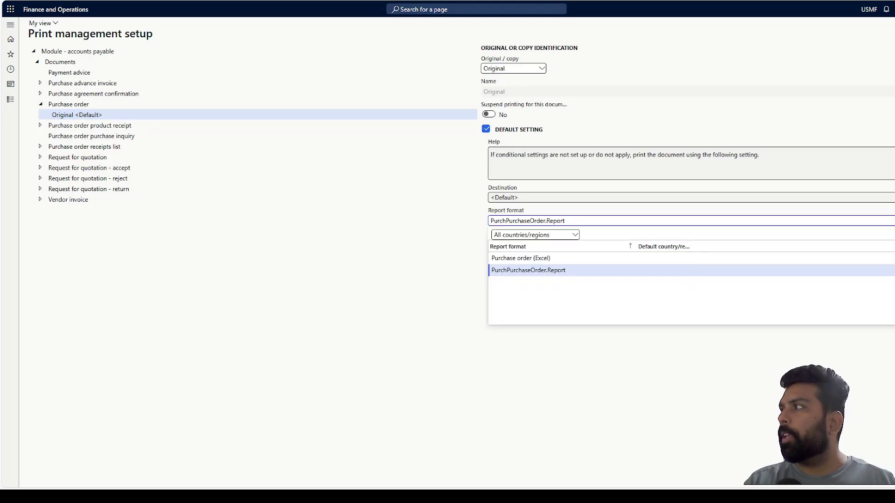
{"action": "left_click", "coordinate": [559, 258]}
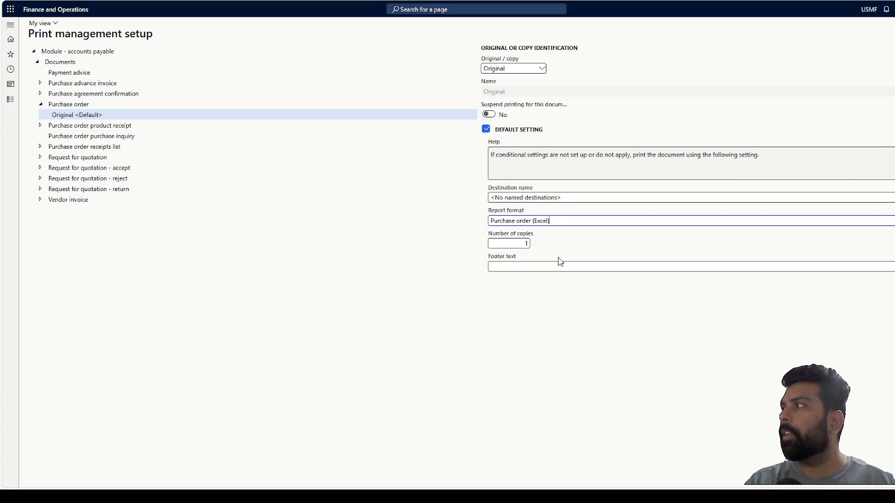
Create and save an electronic reporting named destination called SCM from the purchase order's destination name lookup
{"action": "left_click", "coordinate": [580, 197]}
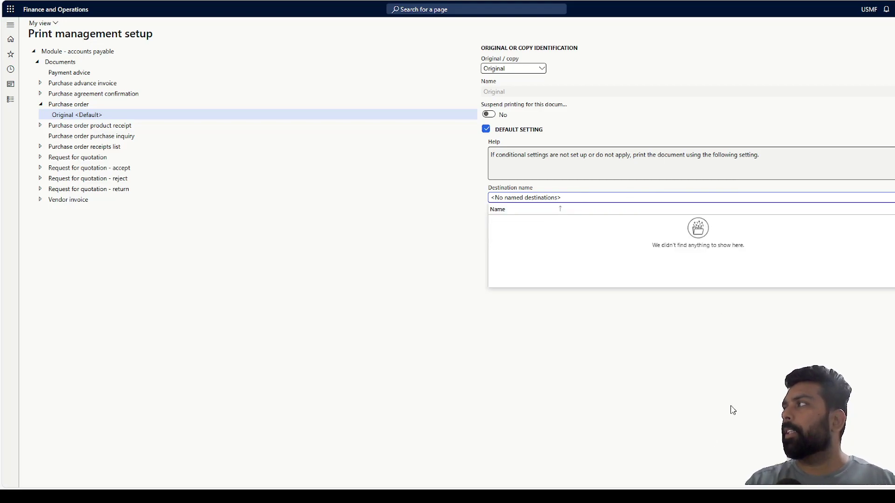
{"action": "left_click", "coordinate": [745, 192]}
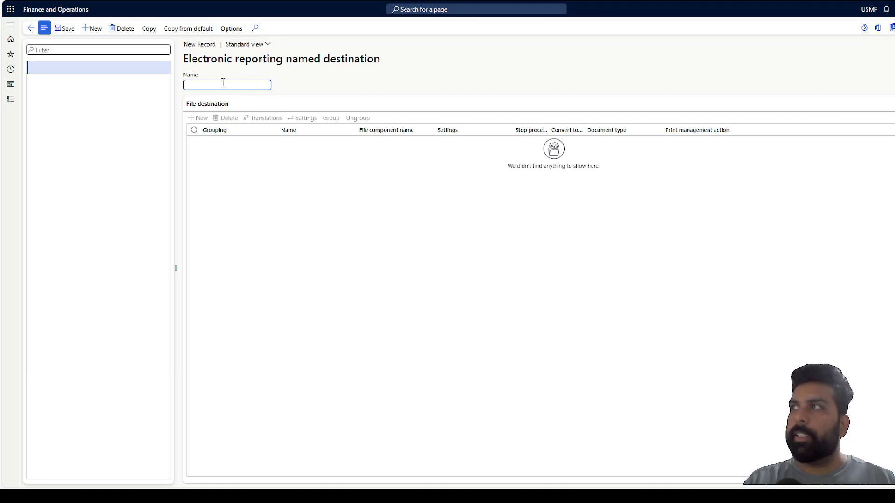
{"action": "type", "text": "SCM"}
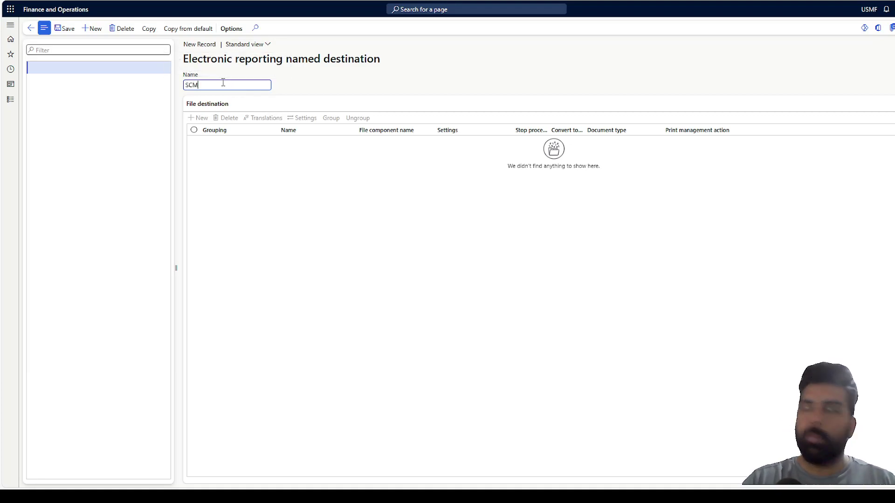
{"action": "left_click", "coordinate": [67, 29]}
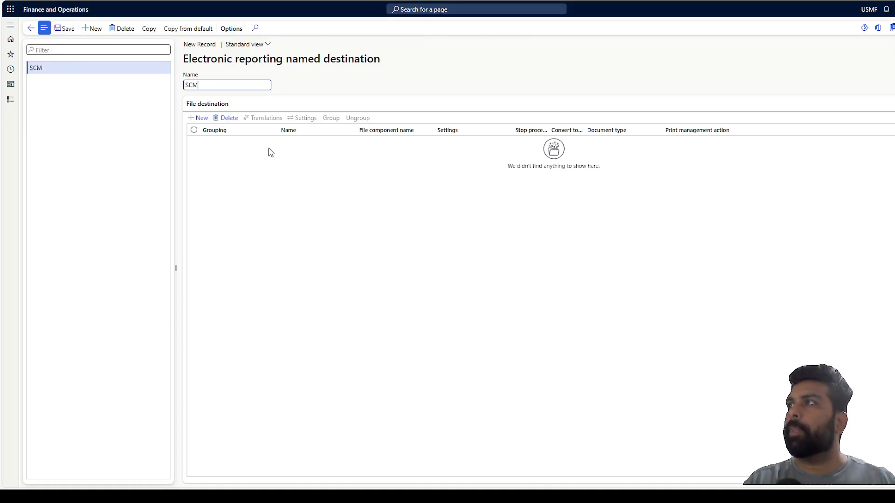
Add a file destination named PO to the SCM destination with Purchase order (Excel) as its file component
{"action": "left_click", "coordinate": [199, 118]}
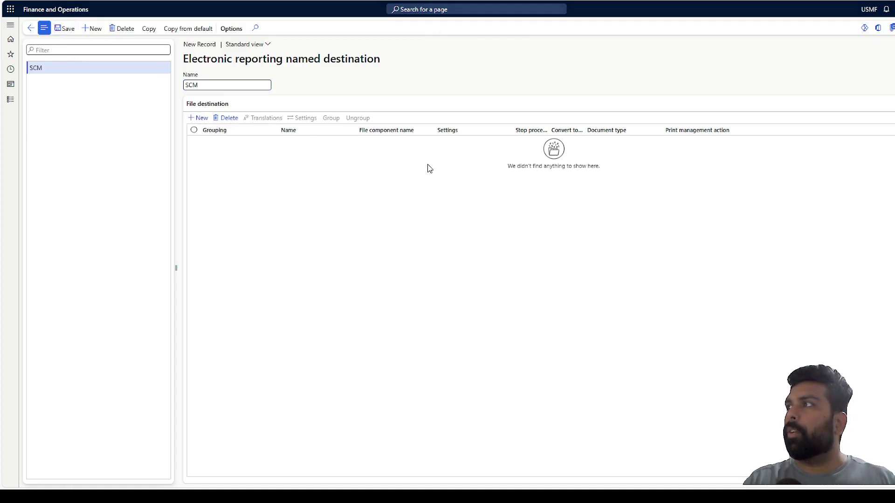
{"action": "type", "text": "PO"}
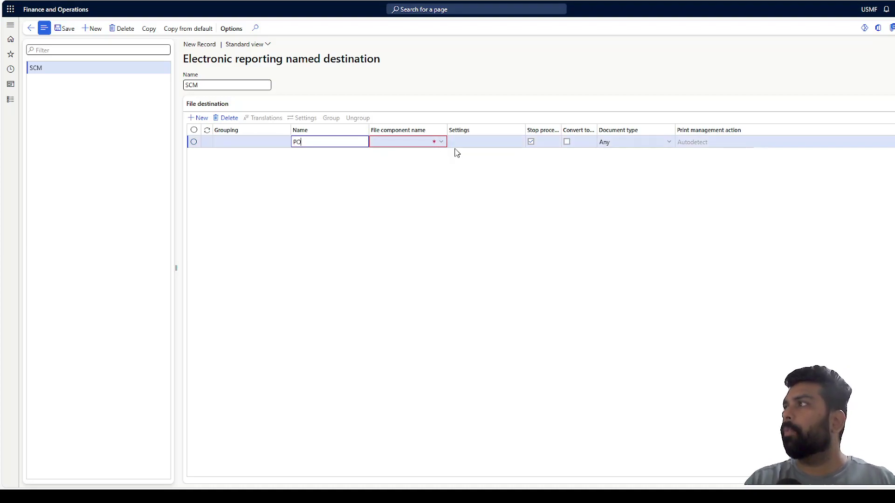
{"action": "left_click", "coordinate": [440, 146]}
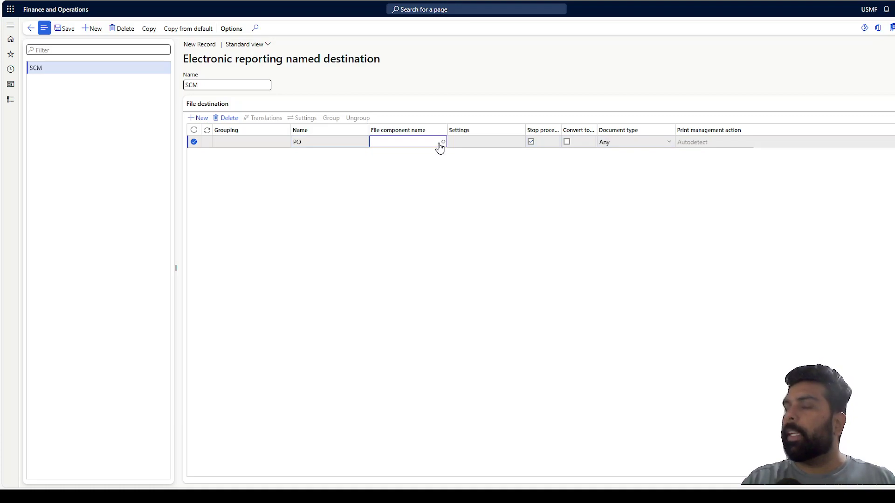
{"action": "left_click", "coordinate": [440, 145]}
{"action": "left_click", "coordinate": [415, 166]}
{"action": "left_click", "coordinate": [427, 269]}
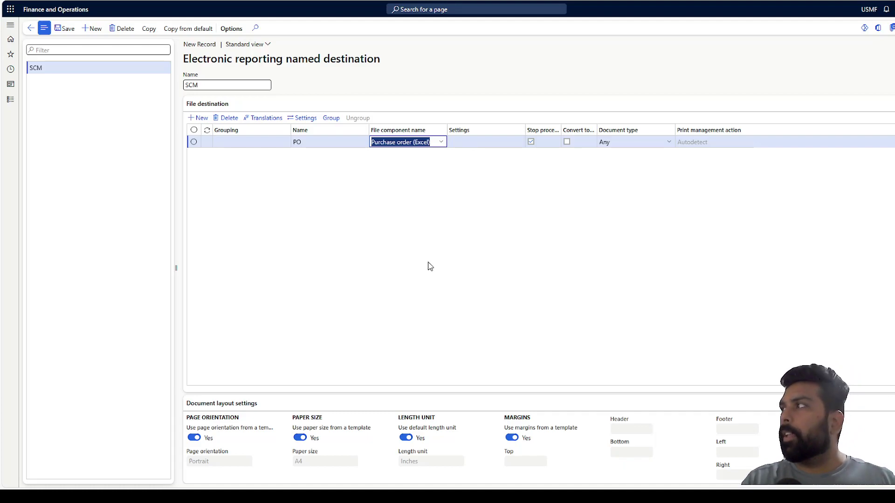
{"action": "left_click", "coordinate": [451, 243]}
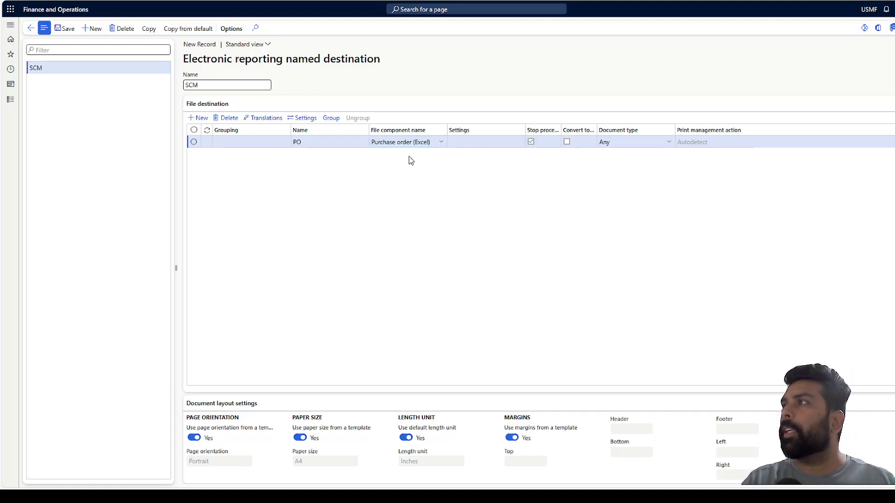
Enable the File destination in the settings of the PO line and accept the change
{"action": "left_click", "coordinate": [306, 120]}
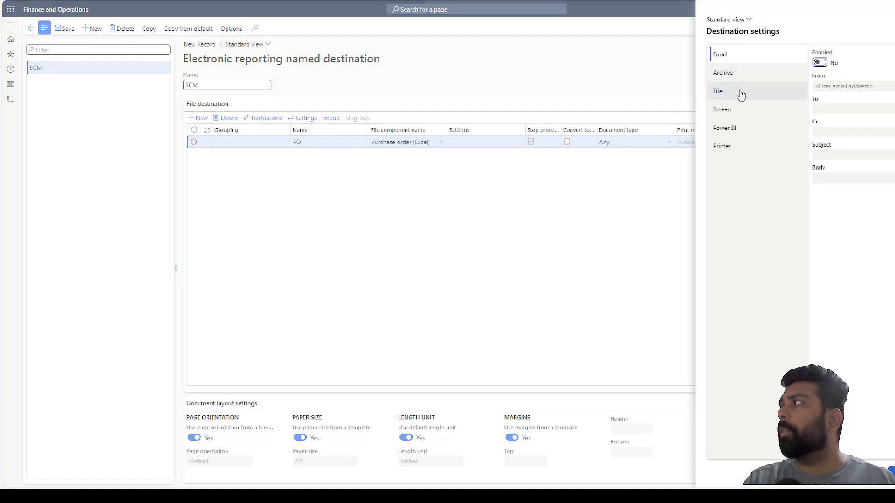
{"action": "left_click", "coordinate": [741, 95]}
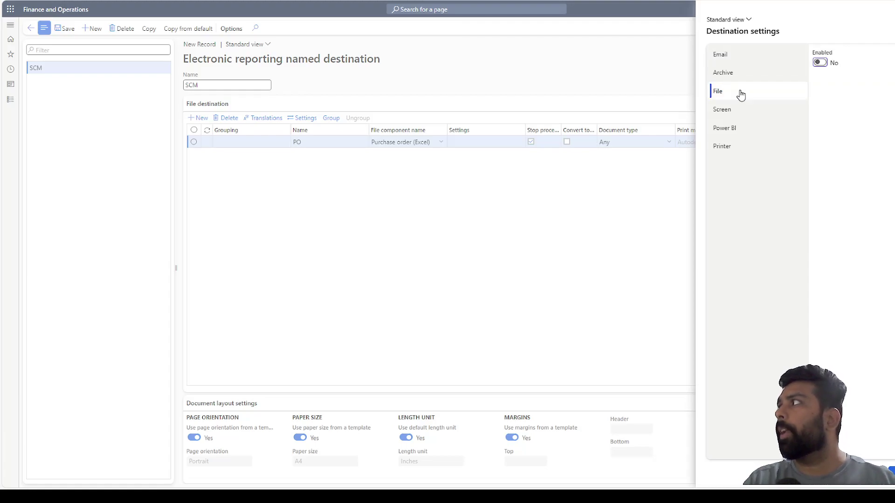
{"action": "left_click", "coordinate": [820, 63]}
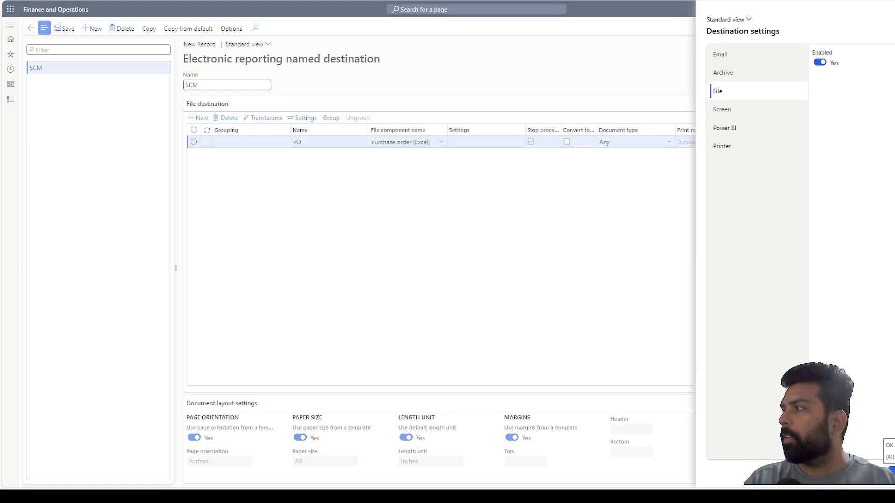
{"action": "left_click", "coordinate": [605, 302]}
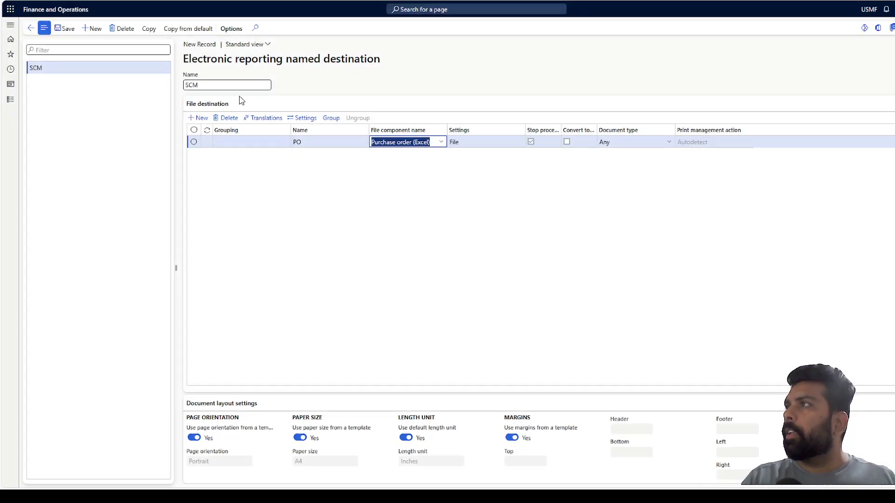
Return to the print management setup and assign SCM as the destination name of the original purchase order
{"action": "left_click", "coordinate": [30, 29]}
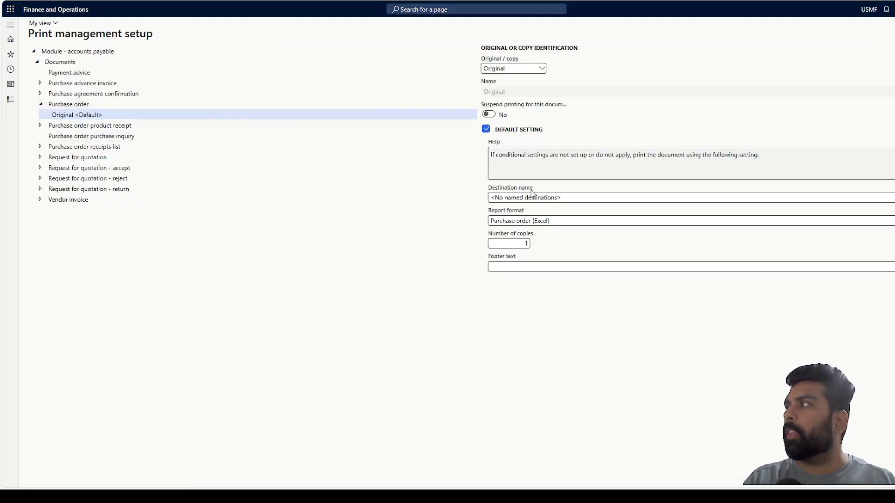
{"action": "left_click", "coordinate": [848, 198]}
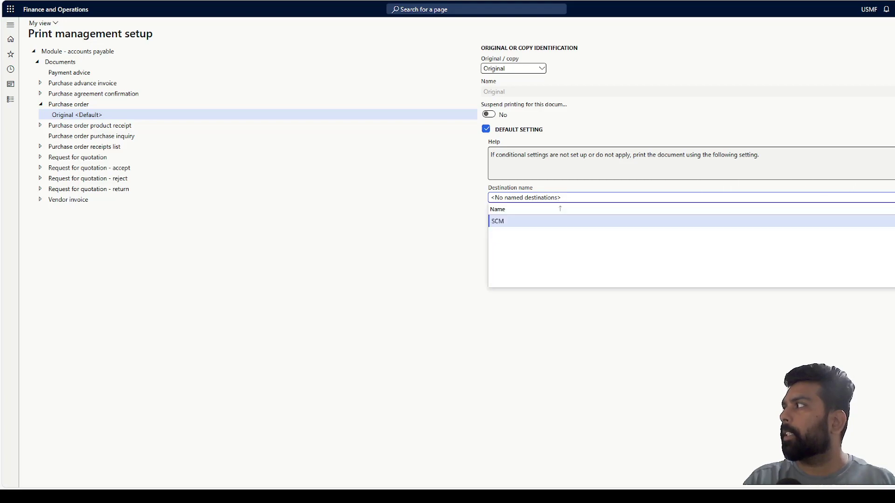
{"action": "left_click", "coordinate": [710, 223]}
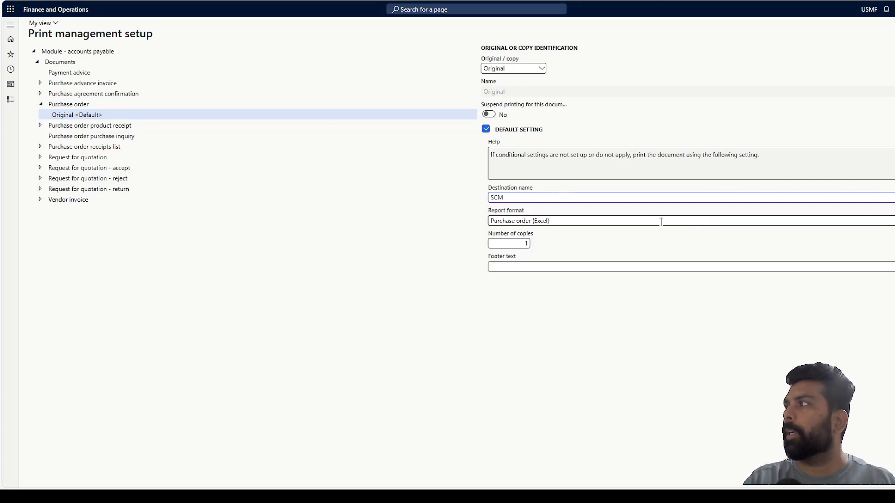
Leave print management and open the list of all purchase orders in the Procurement and sourcing module
{"action": "left_click", "coordinate": [59, 14]}
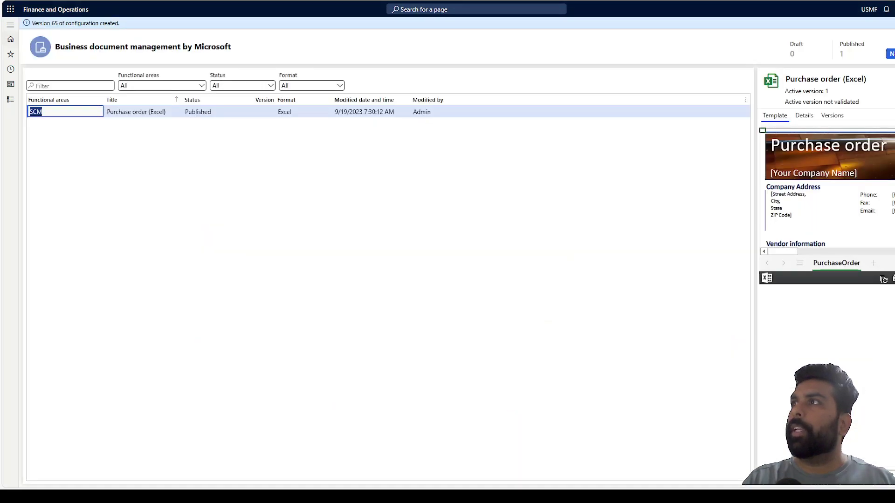
{"action": "left_click", "coordinate": [10, 99]}
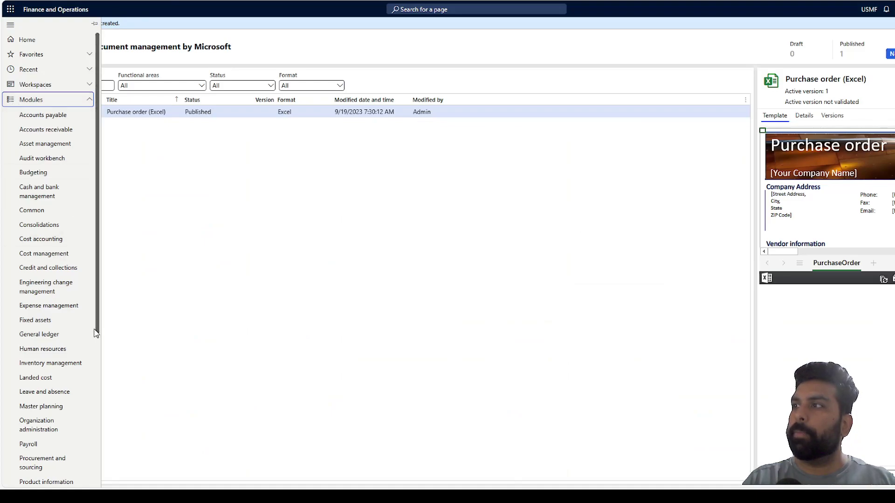
{"action": "scroll", "coordinate": [99, 354], "scroll_direction": "down", "scroll_amount": 3}
{"action": "scroll", "coordinate": [99, 387], "scroll_direction": "down", "scroll_amount": 2}
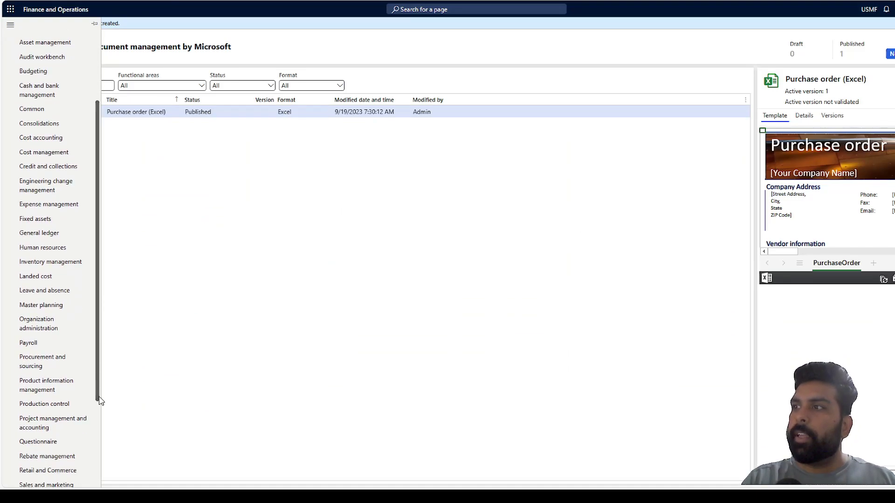
{"action": "left_click", "coordinate": [58, 372]}
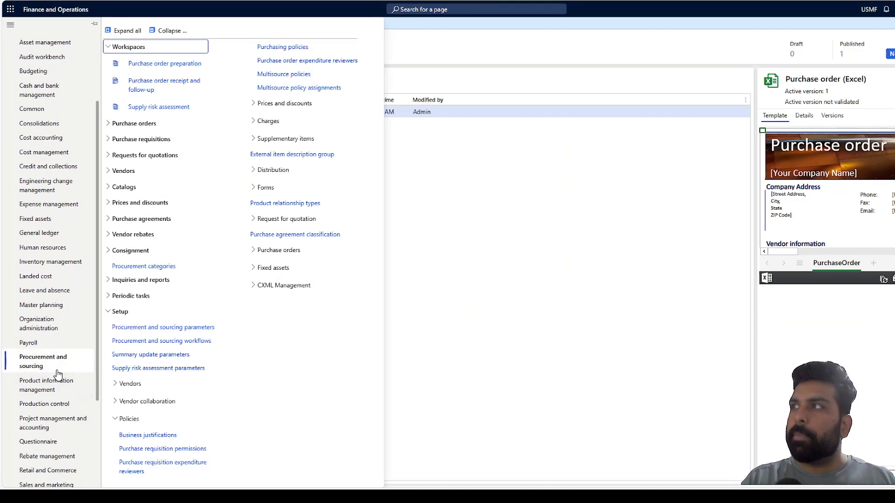
{"action": "left_click", "coordinate": [136, 124]}
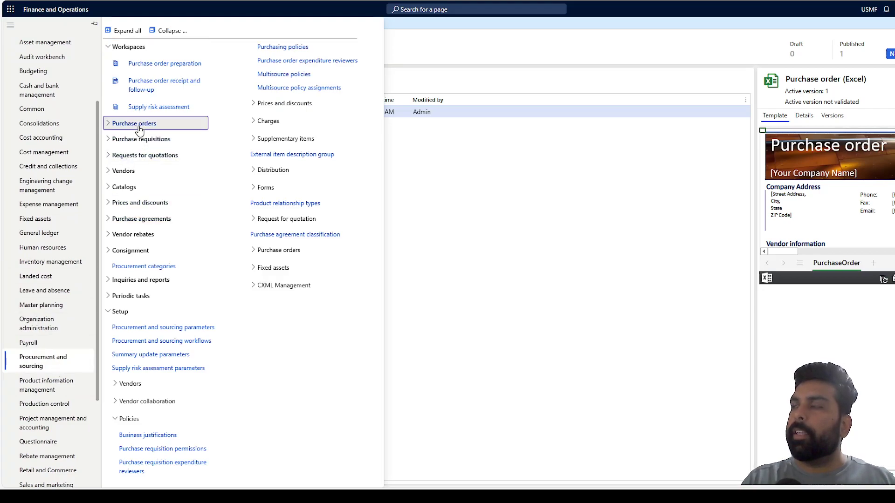
{"action": "left_click", "coordinate": [137, 140]}
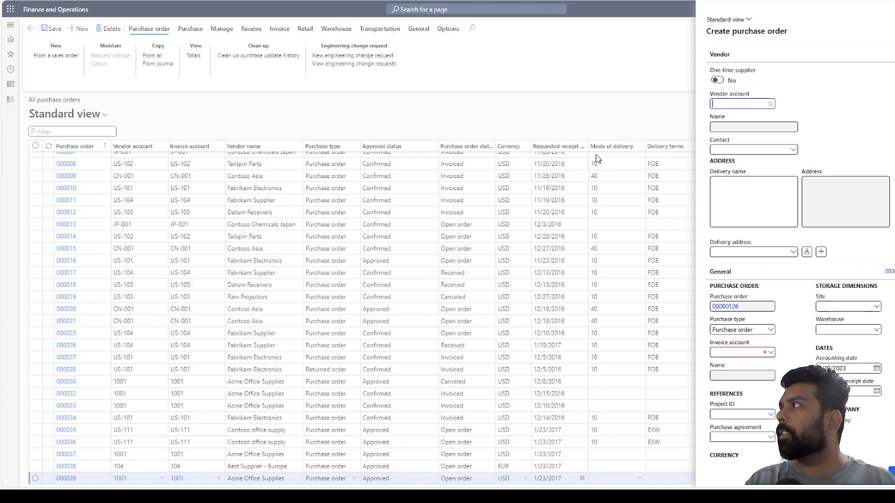
Create a purchase order for vendor Acme Office Supplies with site 1 and warehouse 11
{"action": "key", "text": "alt+Down"}
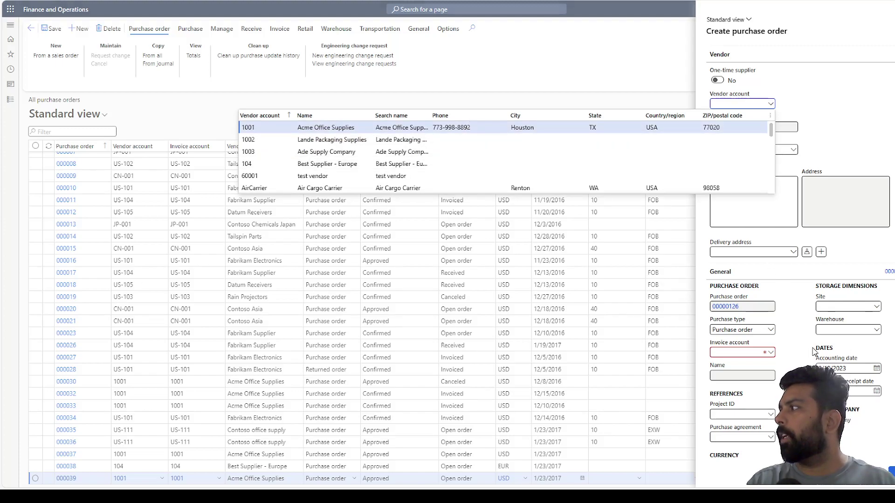
{"action": "left_click", "coordinate": [828, 330]}
{"action": "type", "text": "11"}
{"action": "key", "text": "Tab"}
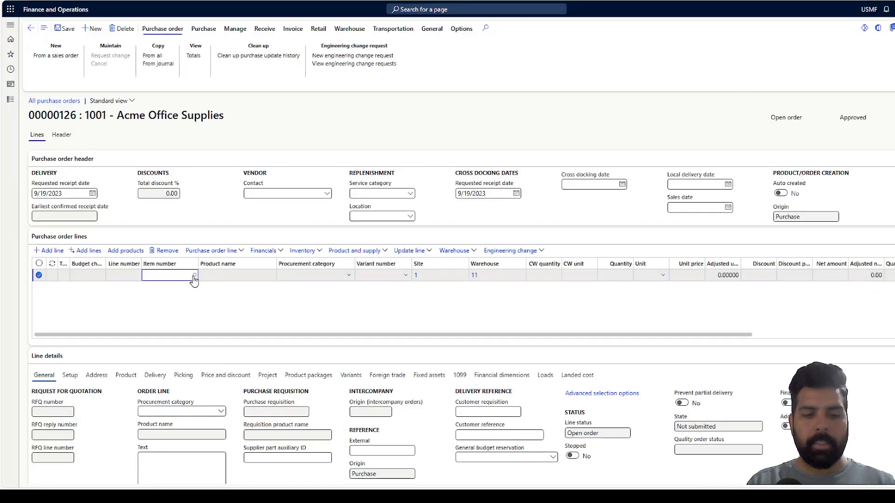
Enter item A0001 (HDMI 6' Cables) on the order line and confirm the purchase order
{"action": "type", "text": "a"}
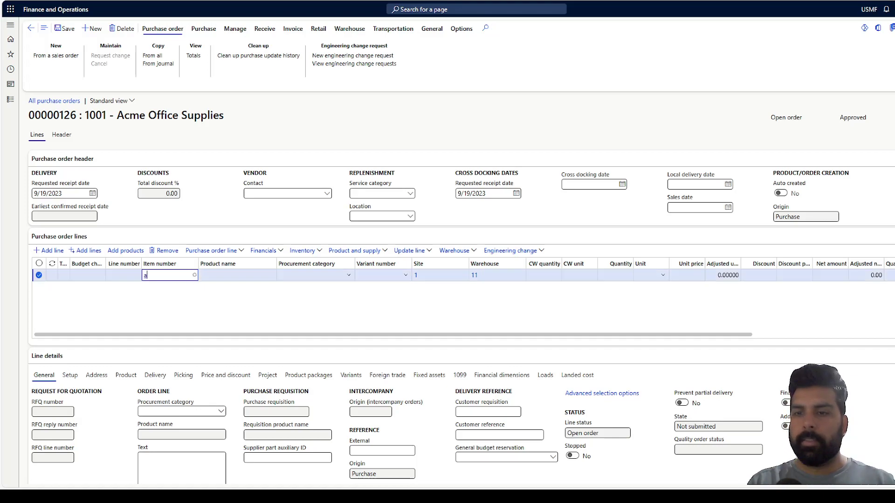
{"action": "key", "text": "Tab"}
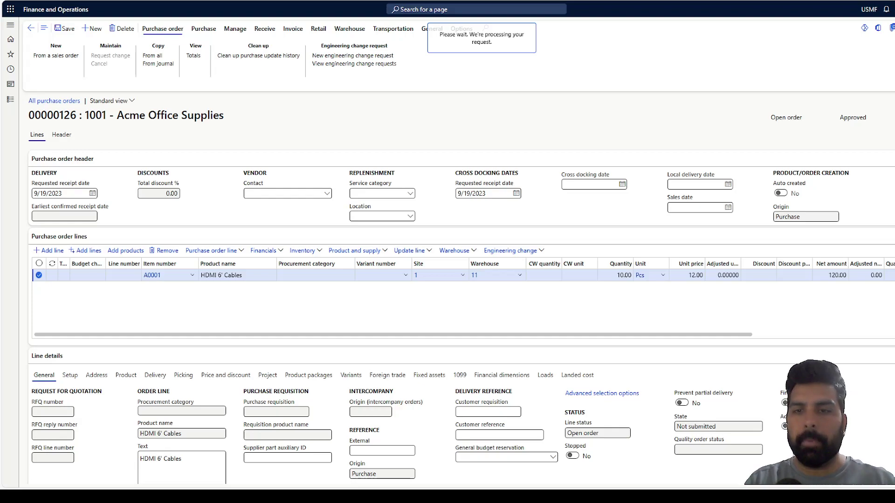
{"action": "left_click", "coordinate": [205, 29]}
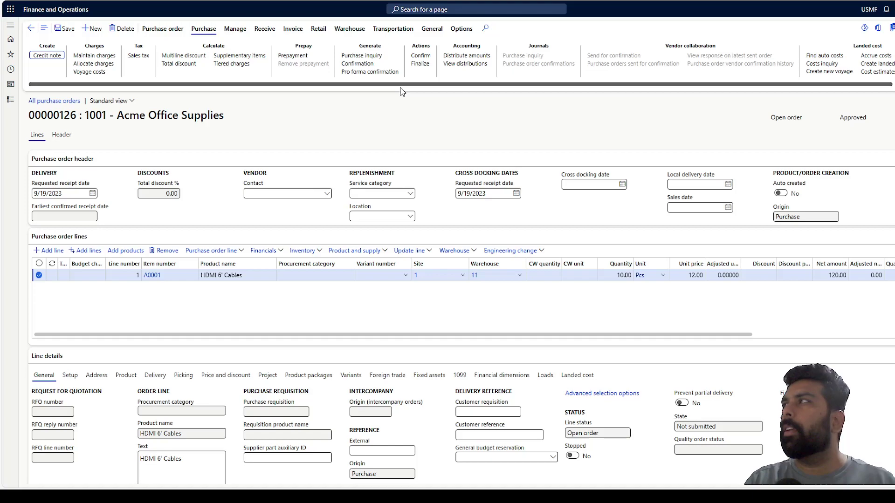
{"action": "left_click", "coordinate": [417, 57]}
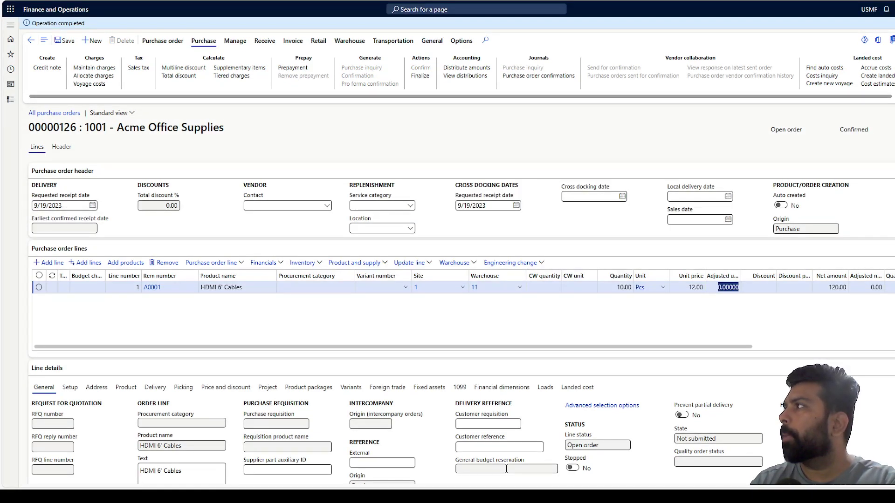
Open the order's purchase order confirmations journal and generate the original preview of the confirmation
{"action": "left_click", "coordinate": [511, 76]}
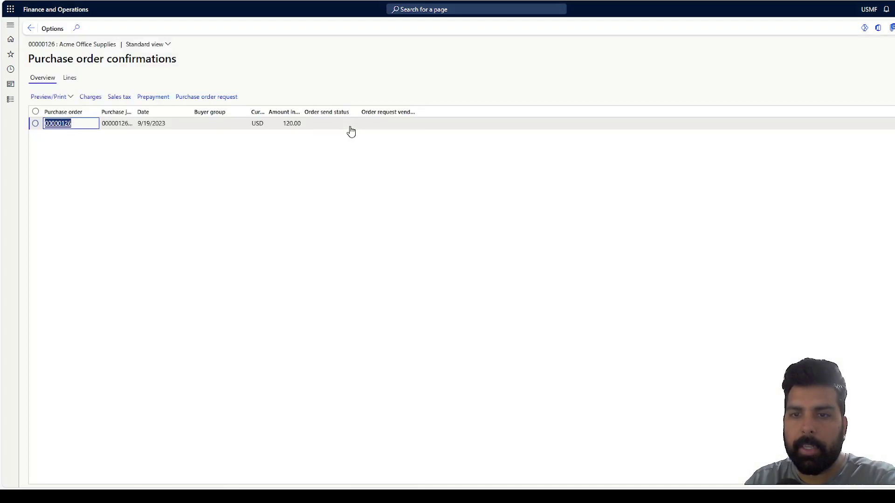
{"action": "left_click", "coordinate": [66, 99]}
{"action": "left_click", "coordinate": [66, 98]}
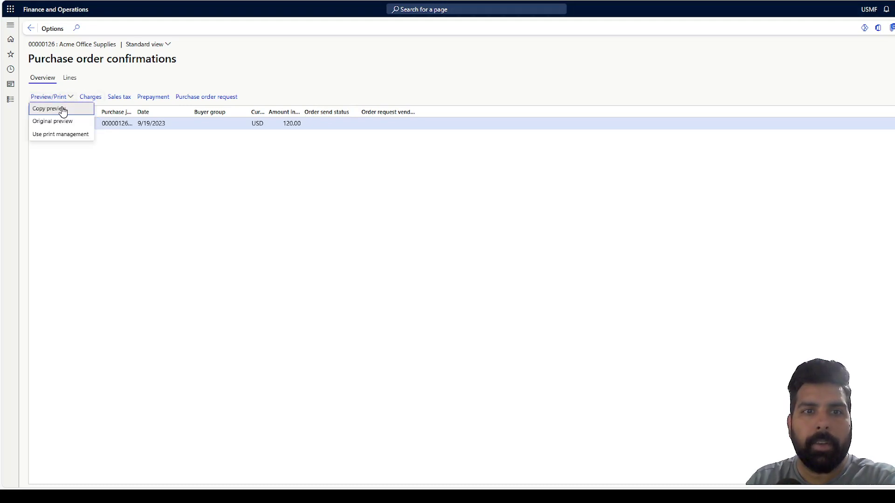
{"action": "left_click", "coordinate": [63, 122]}
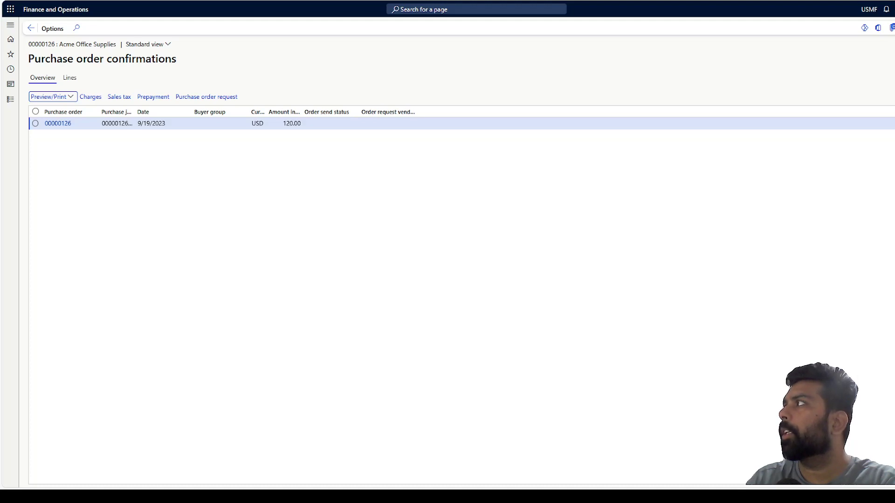
Open the generated purchase order in Excel and examine its form notes text
{"action": "left_click", "coordinate": [748, 41]}
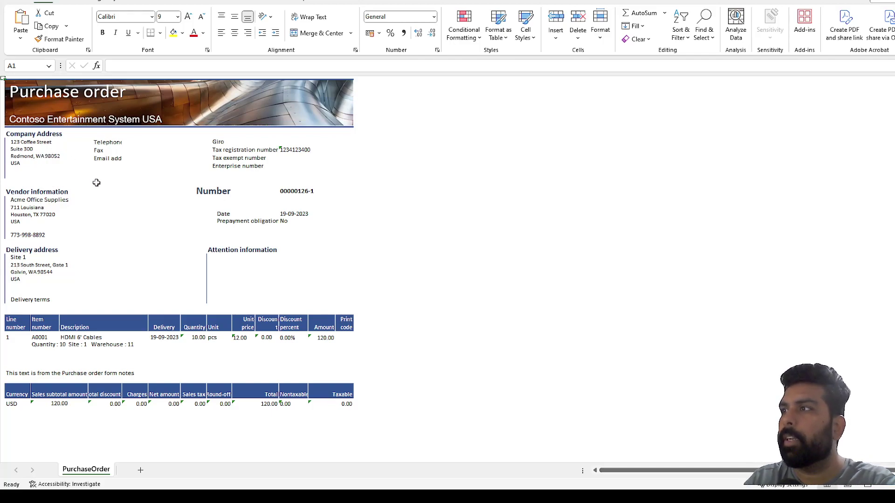
{"action": "left_click", "coordinate": [119, 373]}
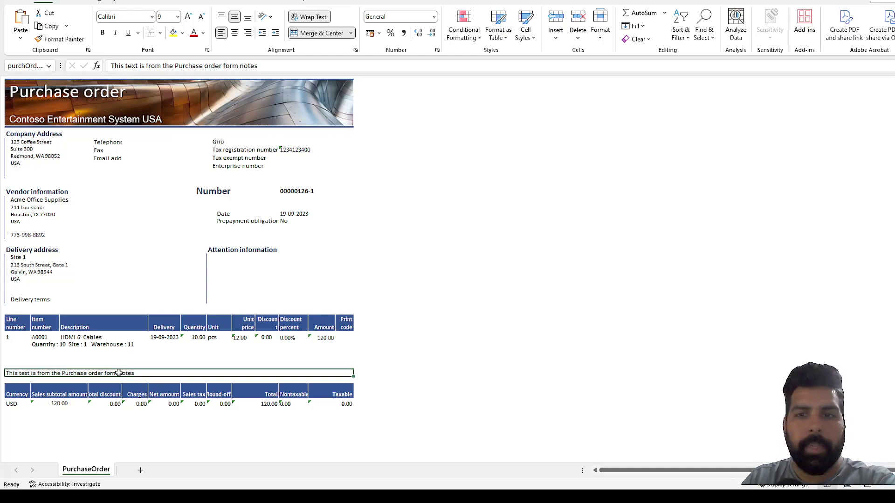